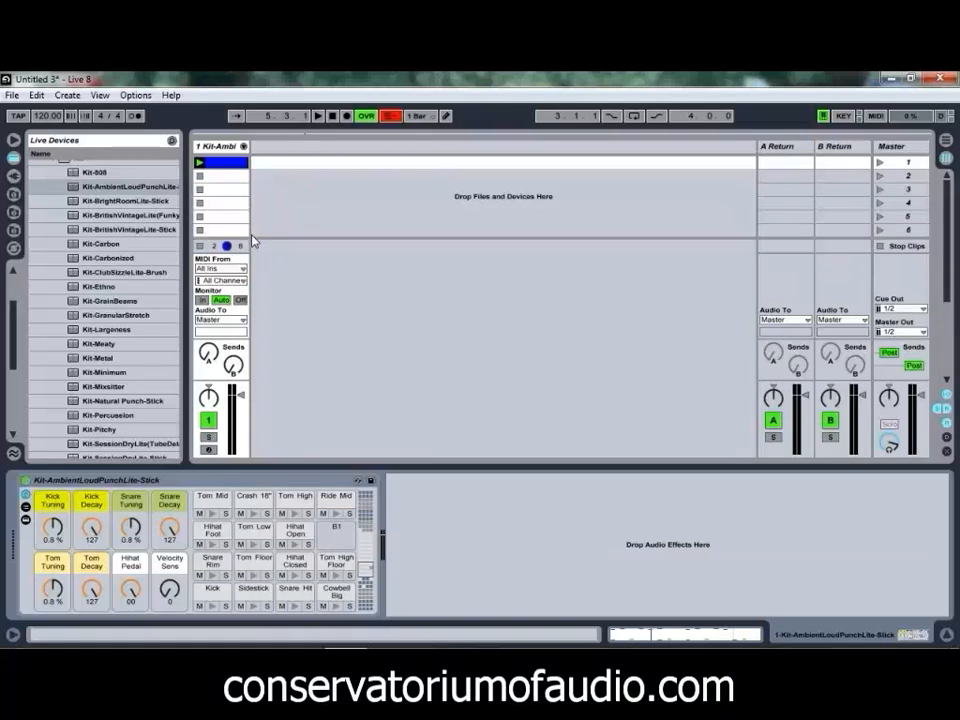
Step: Collapse the Kit preset folder, show the notes of the drum track's first clip and play it
{"action": "scroll", "coordinate": [64, 210], "scroll_direction": "up", "scroll_amount": 1}
{"action": "left_click", "coordinate": [54, 185]}
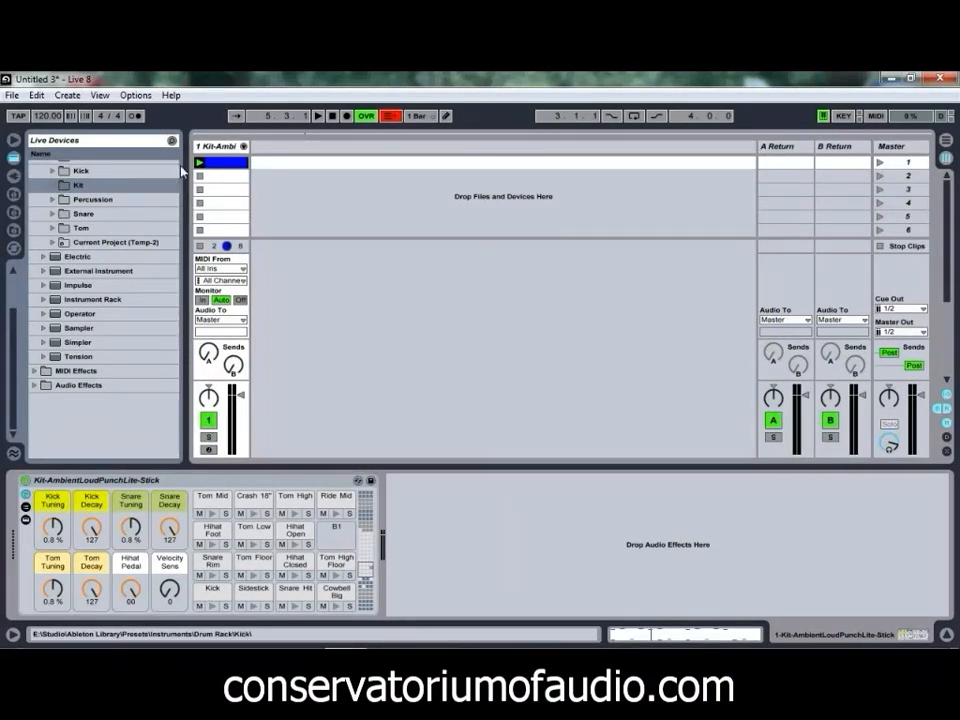
{"action": "left_click", "coordinate": [221, 162]}
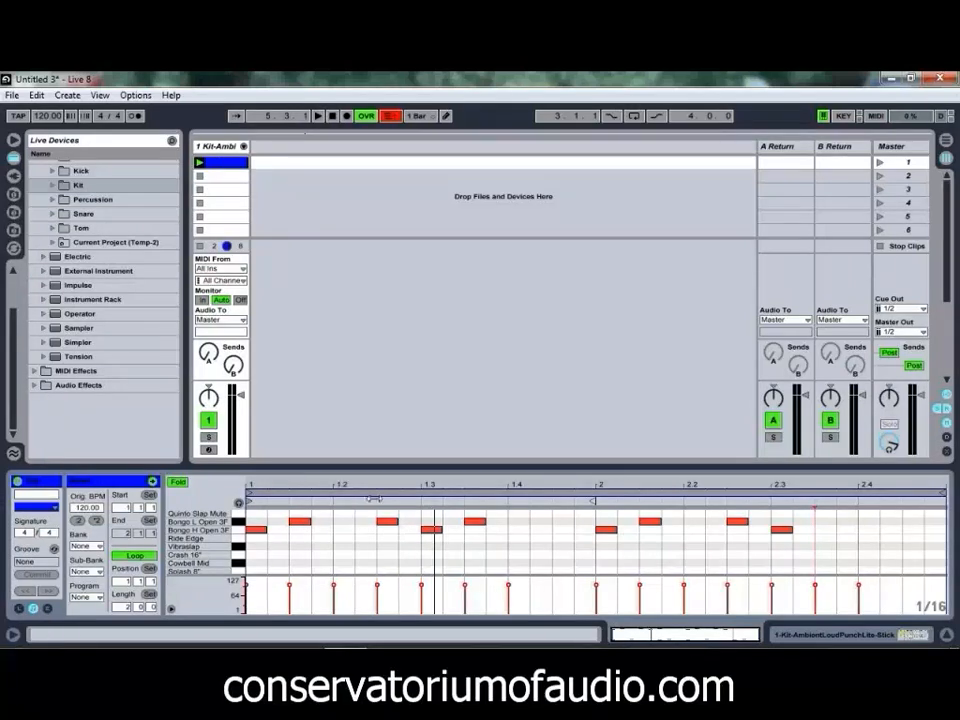
{"action": "scroll", "coordinate": [377, 537], "scroll_direction": "down", "scroll_amount": 5}
{"action": "scroll", "coordinate": [377, 537], "scroll_direction": "up", "scroll_amount": 5}
{"action": "left_click", "coordinate": [200, 163]}
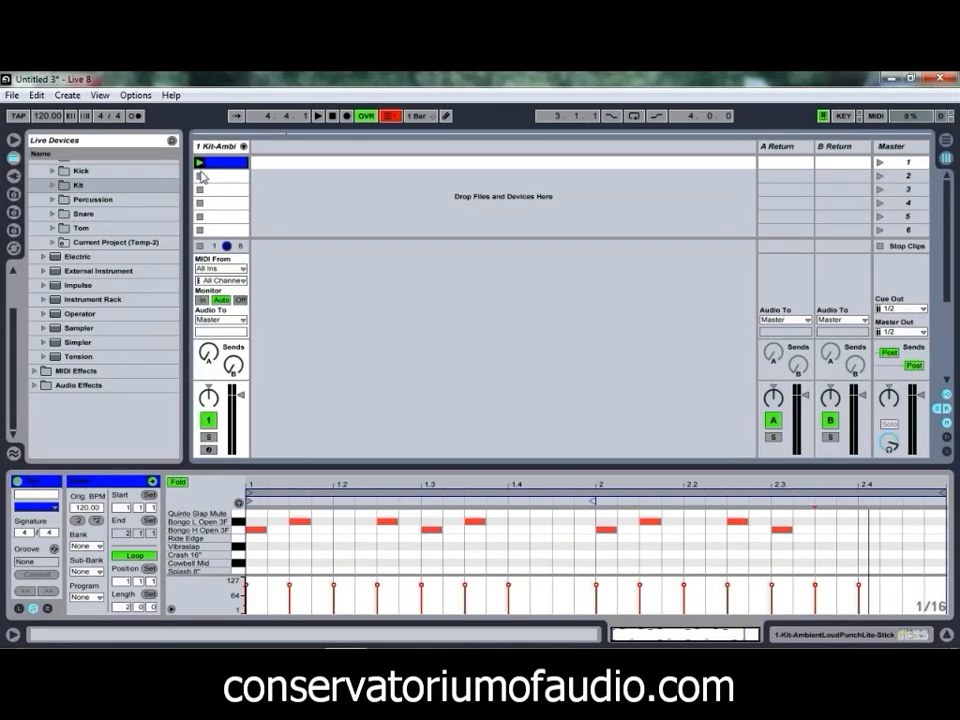
Step: Find Simple Delay among the Audio Effects devices and load it onto the drum kit track
{"action": "left_click", "coordinate": [78, 385]}
{"action": "scroll", "coordinate": [99, 360], "scroll_direction": "down", "scroll_amount": 4}
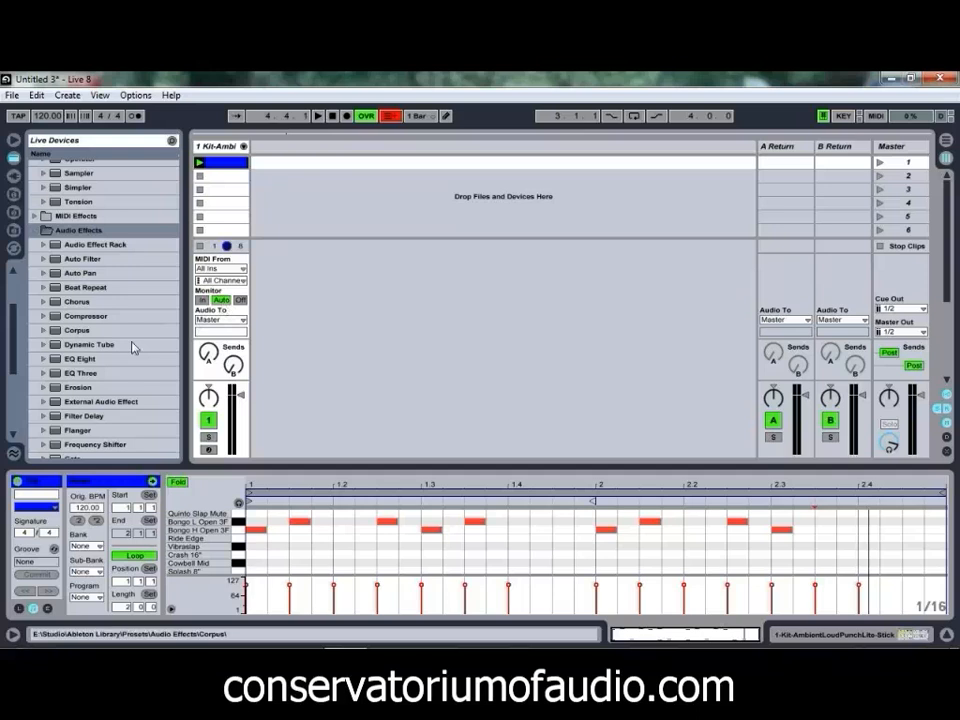
{"action": "scroll", "coordinate": [147, 367], "scroll_direction": "down", "scroll_amount": 3}
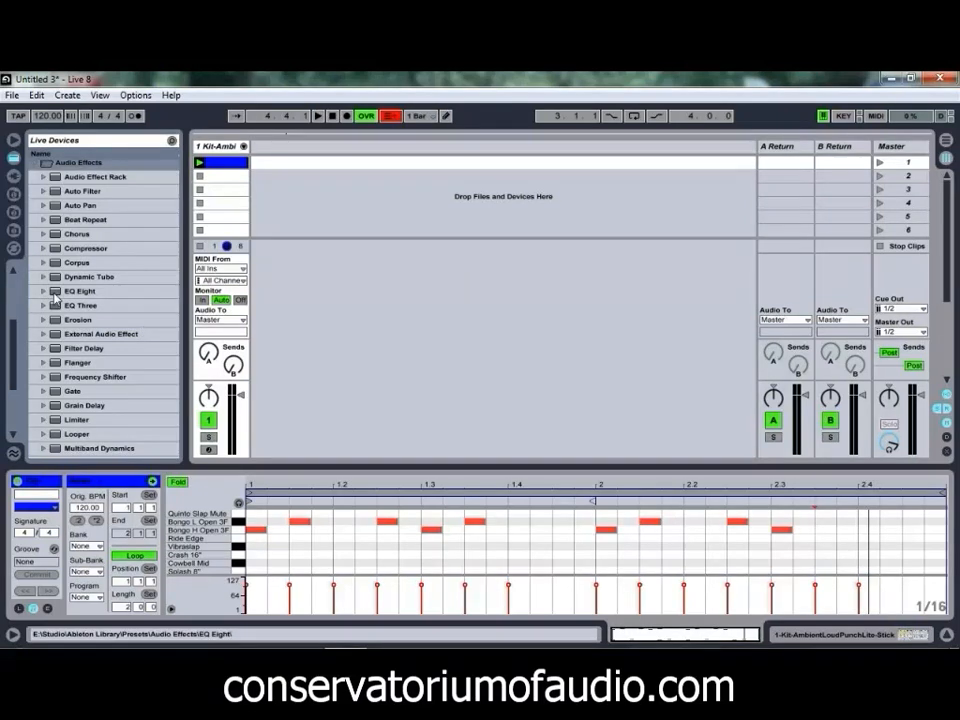
{"action": "scroll", "coordinate": [55, 296], "scroll_direction": "down", "scroll_amount": 5}
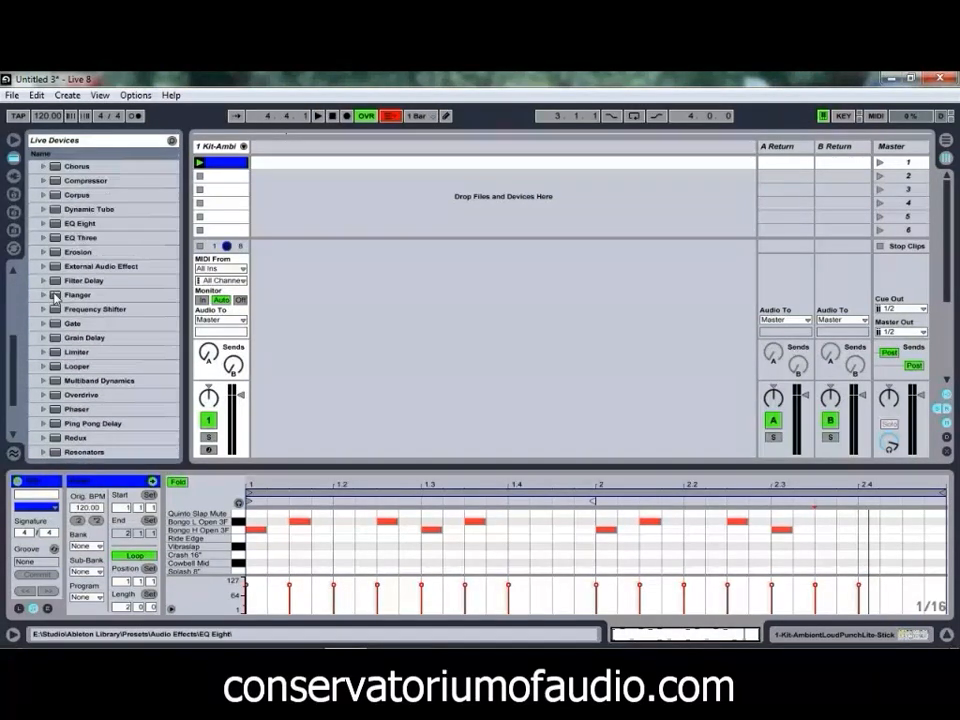
{"action": "scroll", "coordinate": [55, 296], "scroll_direction": "up", "scroll_amount": 3}
{"action": "scroll", "coordinate": [57, 369], "scroll_direction": "down", "scroll_amount": 5}
{"action": "scroll", "coordinate": [57, 369], "scroll_direction": "down", "scroll_amount": 1}
{"action": "left_click", "coordinate": [85, 393]}
{"action": "left_click", "coordinate": [234, 152]}
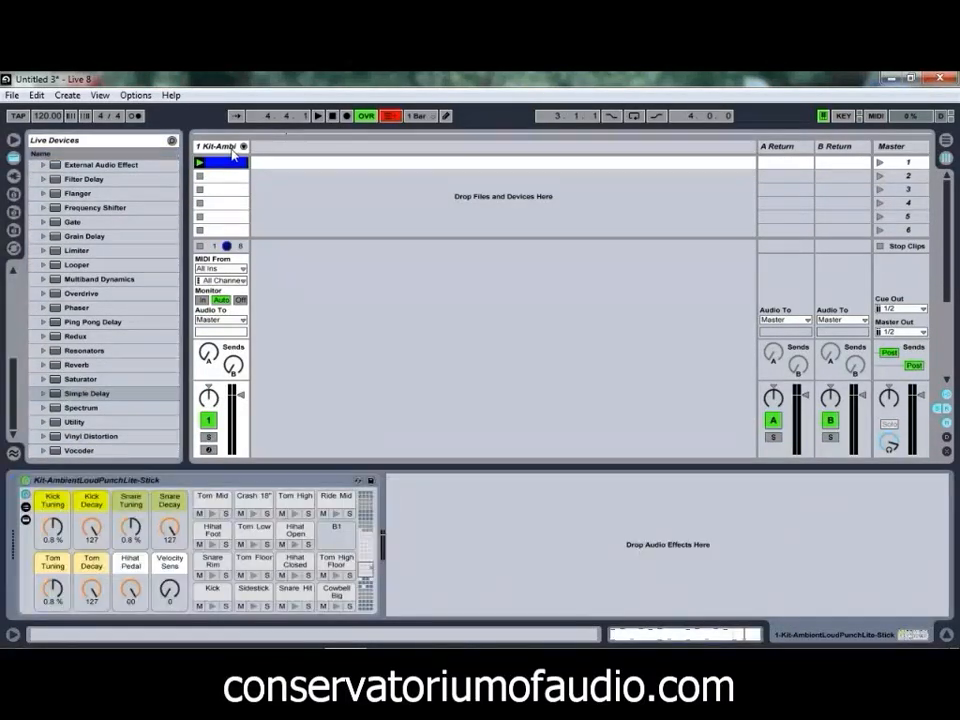
{"action": "key", "text": "Return"}
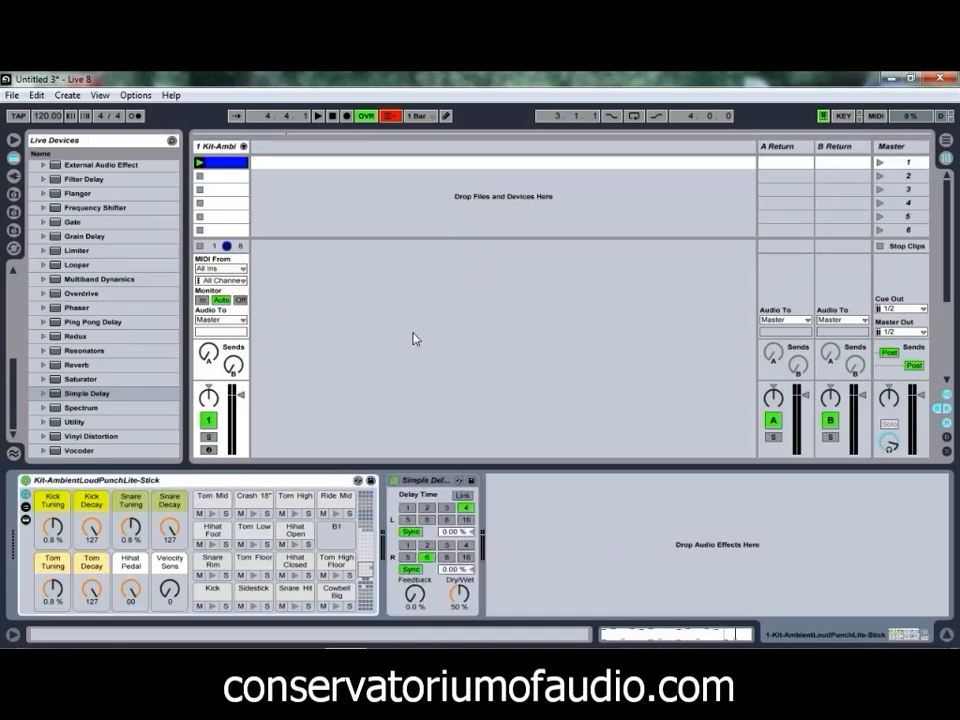
Step: Set Simple Delay's right division to 4, then switch both channels to Time mode at 250 ms and play the clip
{"action": "left_click", "coordinate": [467, 546]}
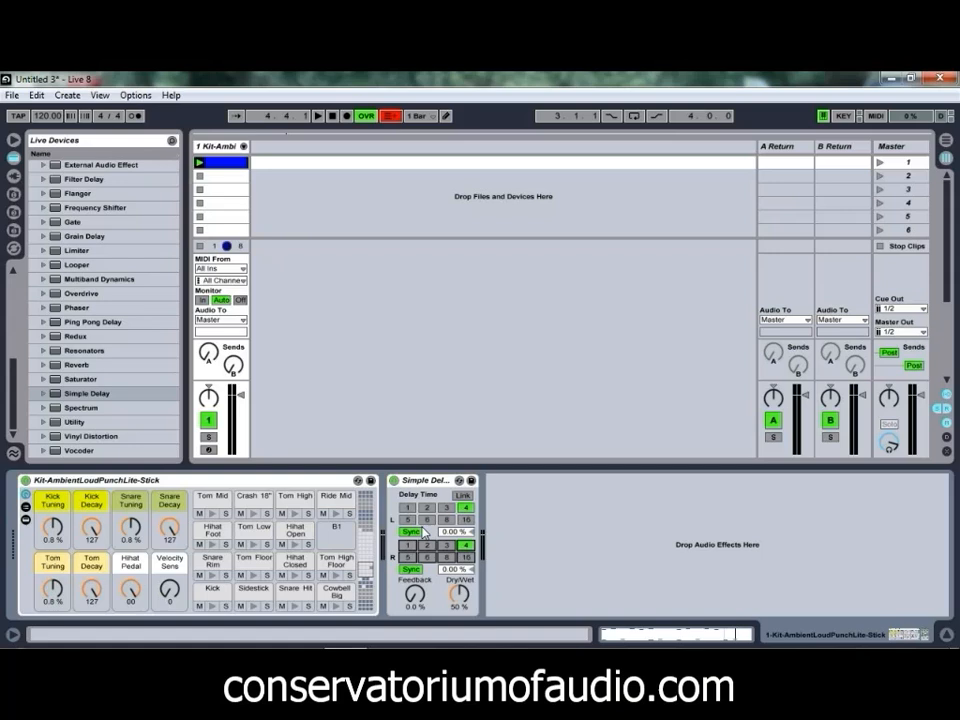
{"action": "left_click", "coordinate": [413, 569]}
{"action": "left_click", "coordinate": [413, 532]}
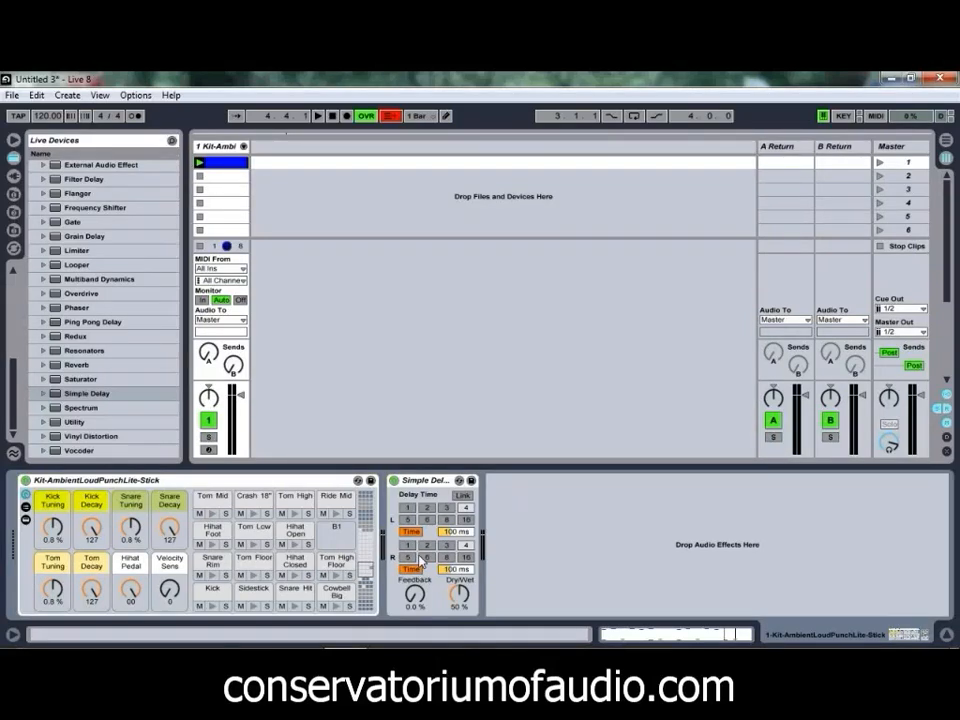
{"action": "left_click_drag", "start_coordinate": [459, 536], "coordinate": [461, 542]}
{"action": "left_click", "coordinate": [468, 572]}
{"action": "type", "text": "250"}
{"action": "key", "text": "Return"}
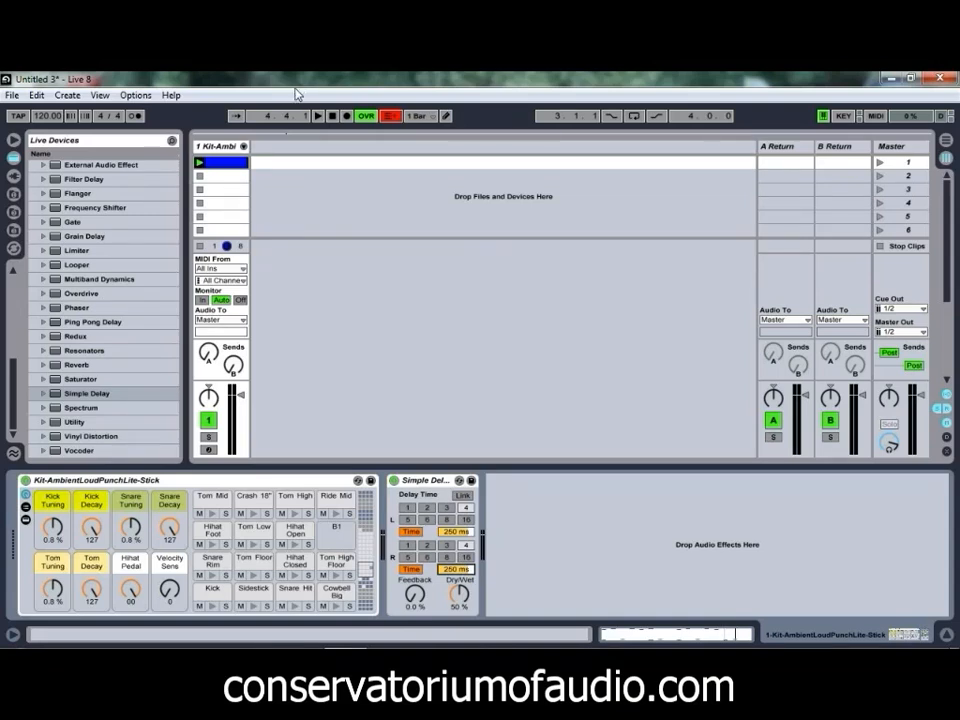
{"action": "left_click", "coordinate": [201, 164]}
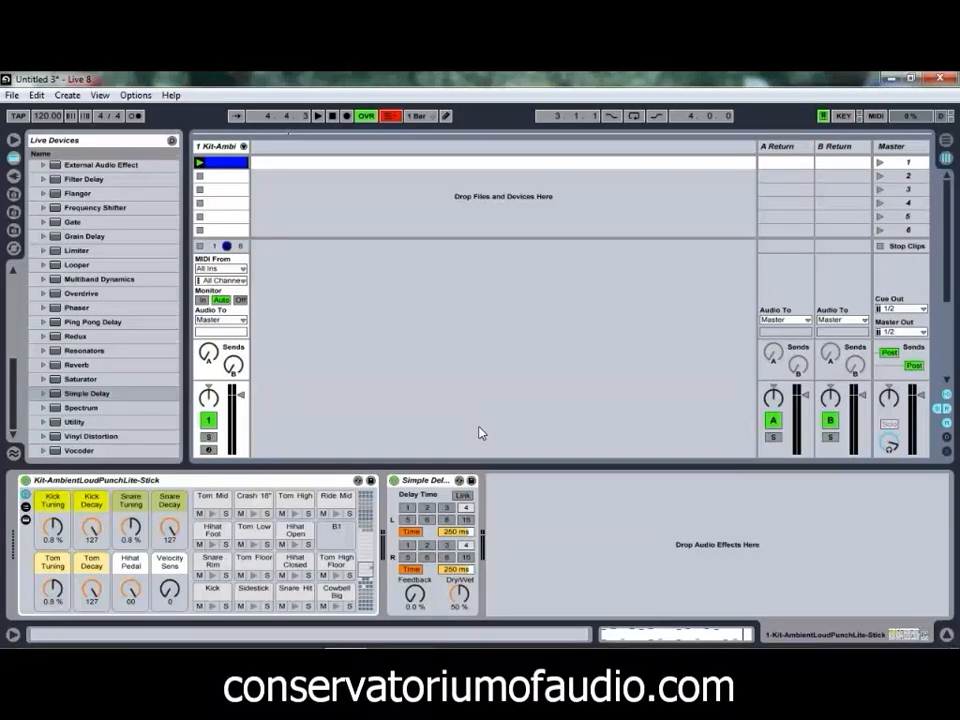
Step: Set Simple Delay's feedback to 39 % and its dry/wet mix to 41 %, auditioning the drum clip
{"action": "left_click_drag", "start_coordinate": [425, 595], "coordinate": [418, 610]}
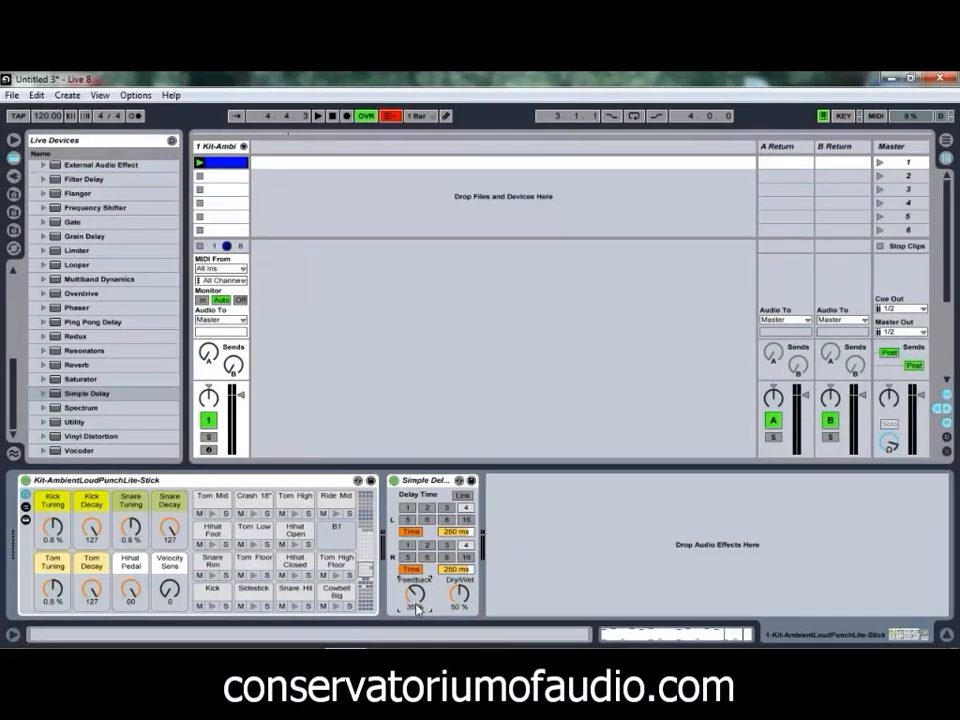
{"action": "left_click_drag", "start_coordinate": [416, 605], "coordinate": [416, 606]}
{"action": "left_click_drag", "start_coordinate": [416, 607], "coordinate": [420, 600]}
{"action": "left_click_drag", "start_coordinate": [417, 593], "coordinate": [464, 597]}
{"action": "left_click", "coordinate": [199, 163]}
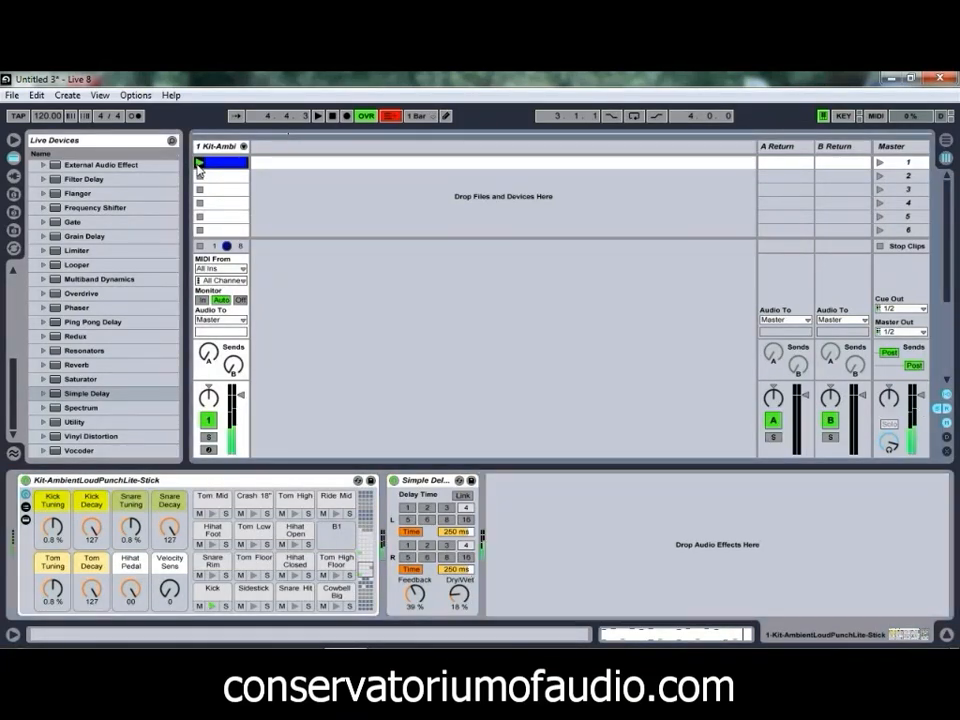
{"action": "left_click_drag", "start_coordinate": [463, 596], "coordinate": [465, 602]}
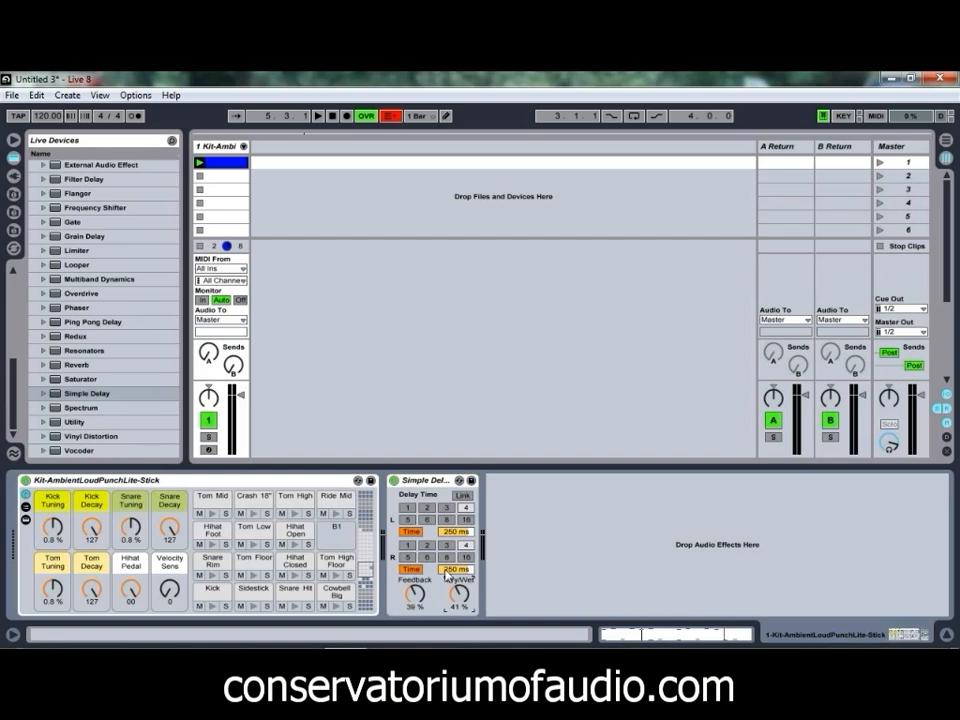
Step: Switch both Simple Delay channels back to Sync and set the left delay time to 2
{"action": "left_click", "coordinate": [410, 531]}
{"action": "left_click", "coordinate": [410, 567]}
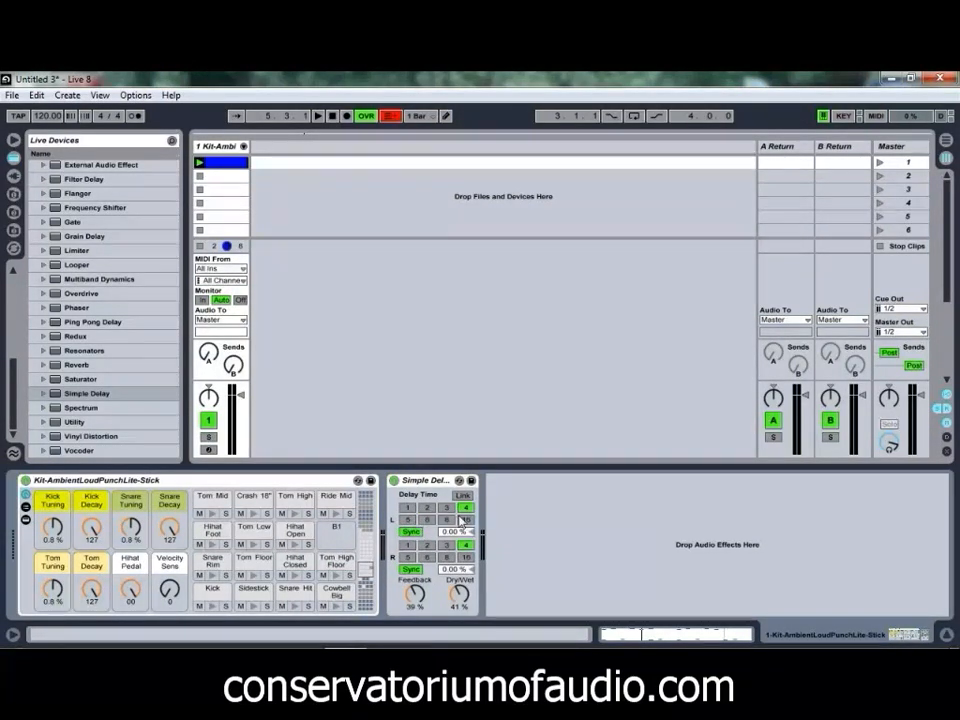
{"action": "left_click", "coordinate": [426, 507]}
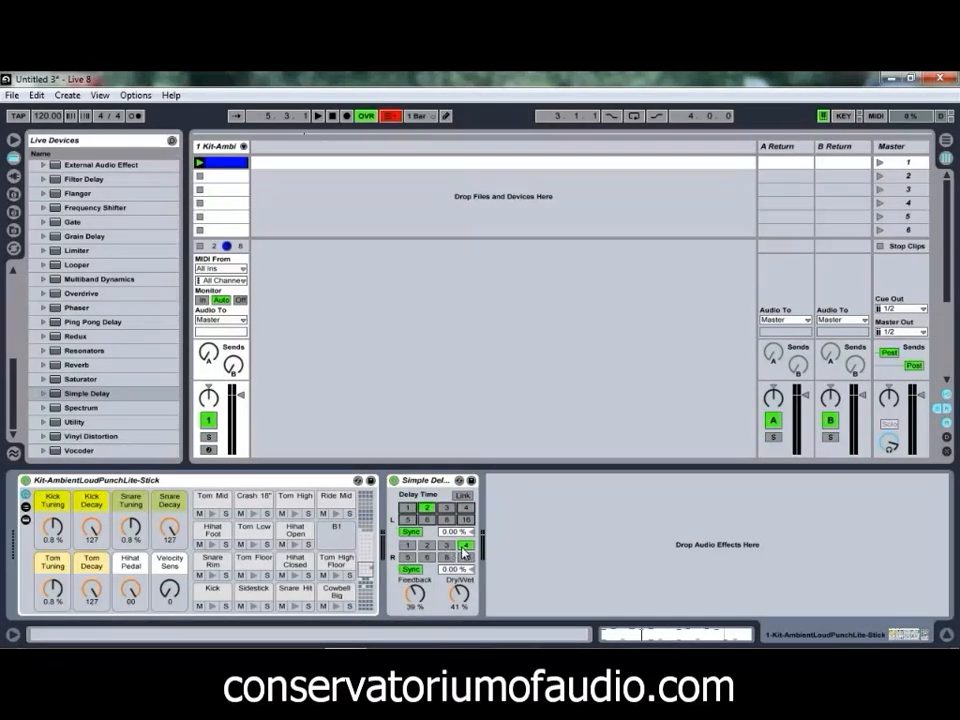
Step: Set Simple Delay's feedback to 29 % and its dry/wet mix to 44 % while auditioning the clip
{"action": "left_click_drag", "start_coordinate": [419, 596], "coordinate": [459, 596]}
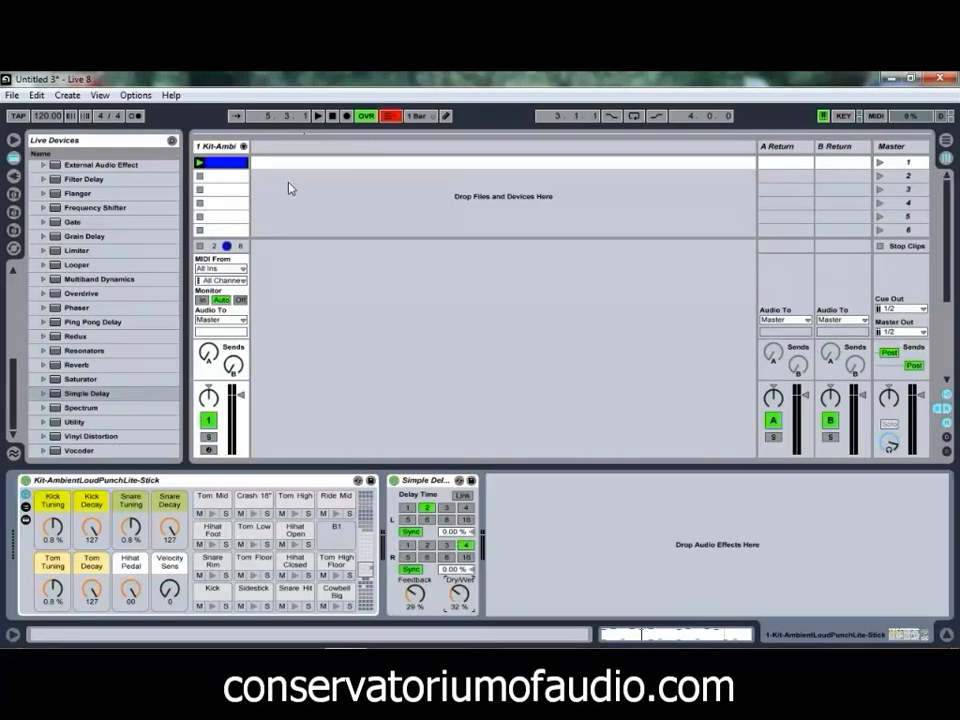
{"action": "left_click", "coordinate": [199, 162]}
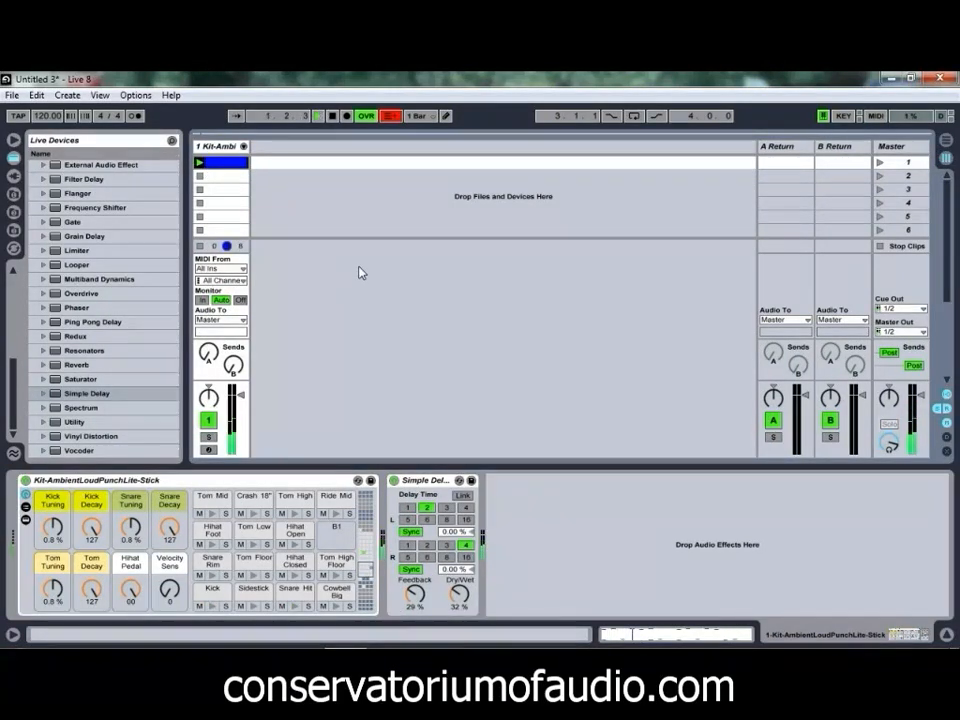
{"action": "left_click_drag", "start_coordinate": [458, 604], "coordinate": [457, 597]}
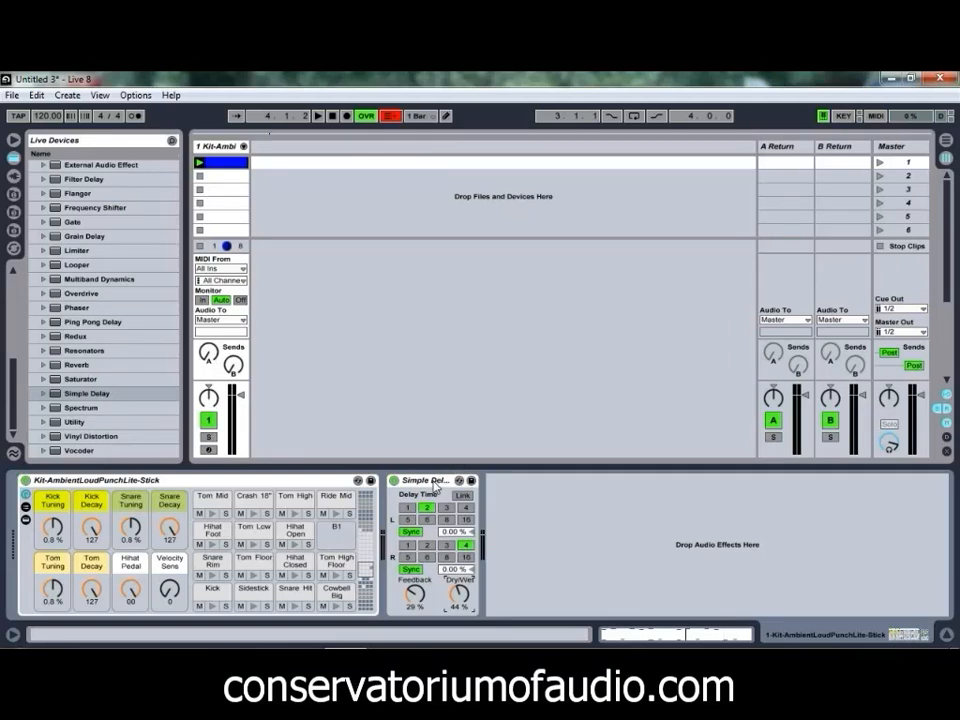
Step: Replace Simple Delay on the drum track with a Filter Delay
{"action": "right_click", "coordinate": [435, 485]}
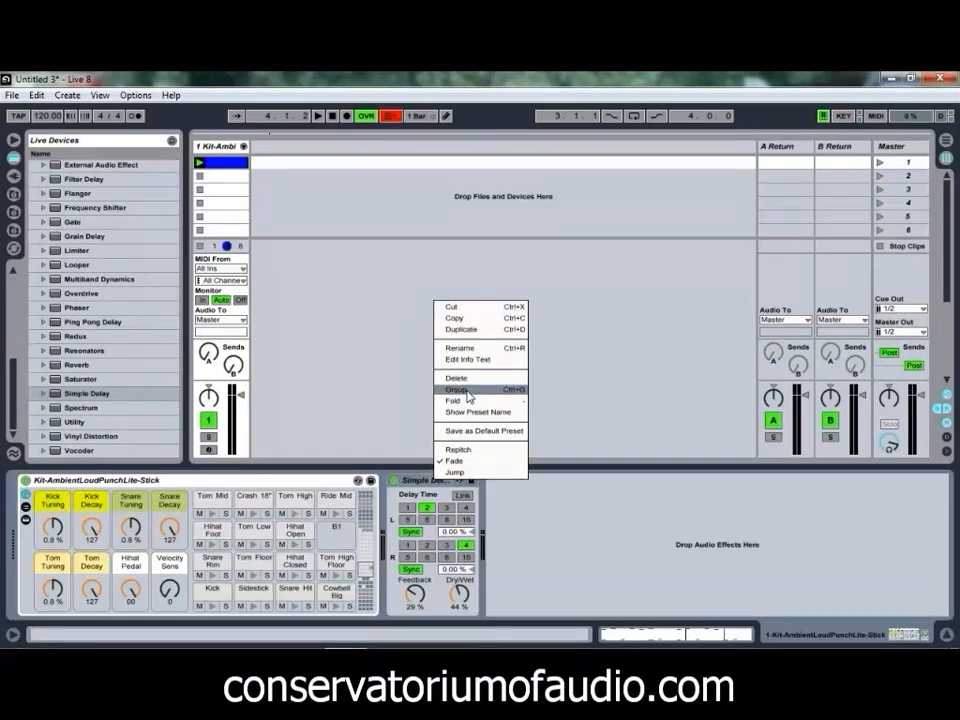
{"action": "left_click", "coordinate": [470, 380]}
{"action": "scroll", "coordinate": [83, 190], "scroll_direction": "up", "scroll_amount": 3}
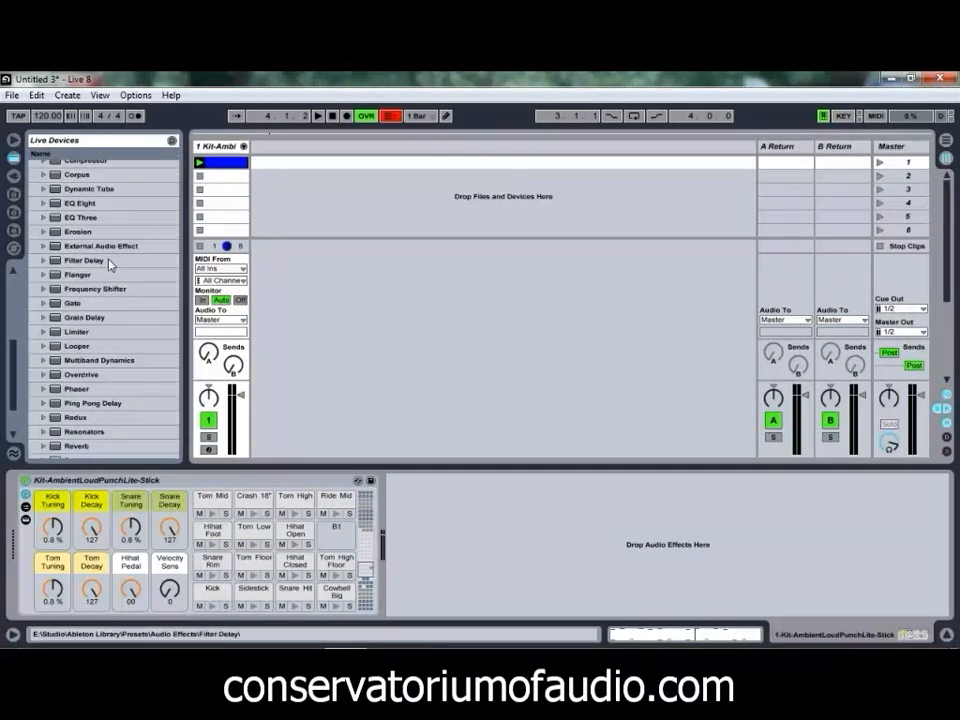
{"action": "left_click_drag", "start_coordinate": [75, 260], "coordinate": [455, 545]}
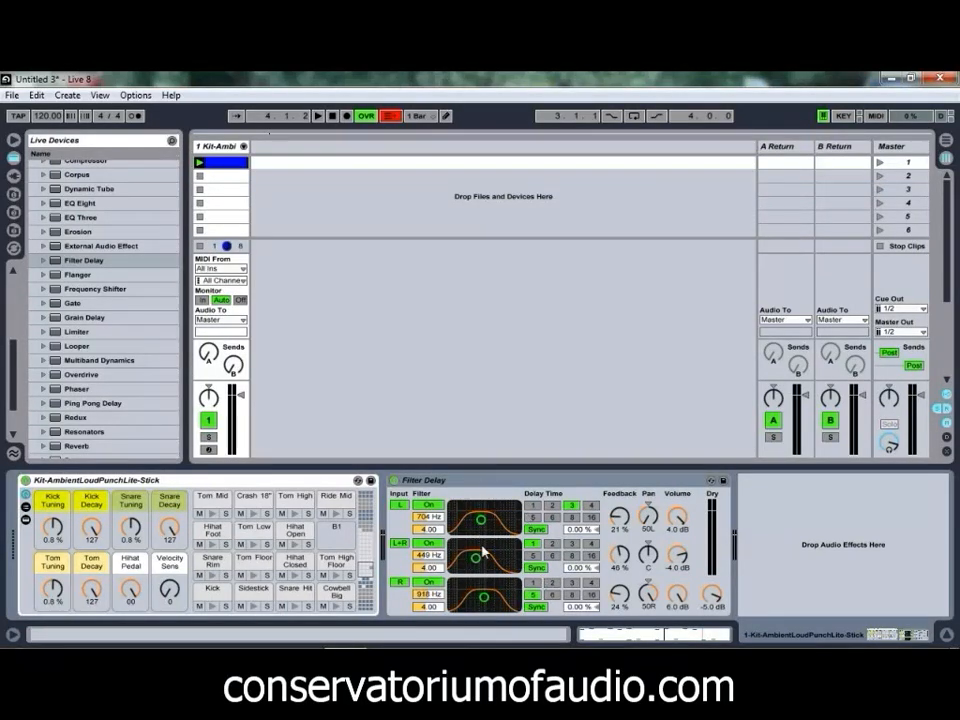
Step: Turn off Filter Delay's L+R line, and set L to delay time 2 with 43 % feedback and R to 4 with 41 %
{"action": "left_click", "coordinate": [427, 543]}
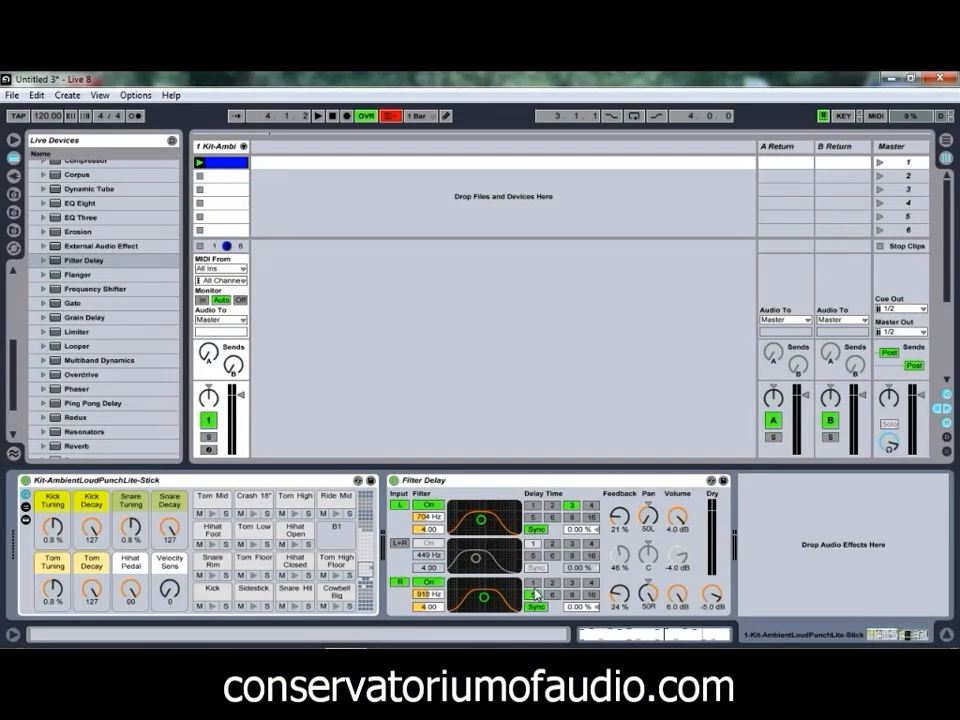
{"action": "left_click", "coordinate": [592, 583]}
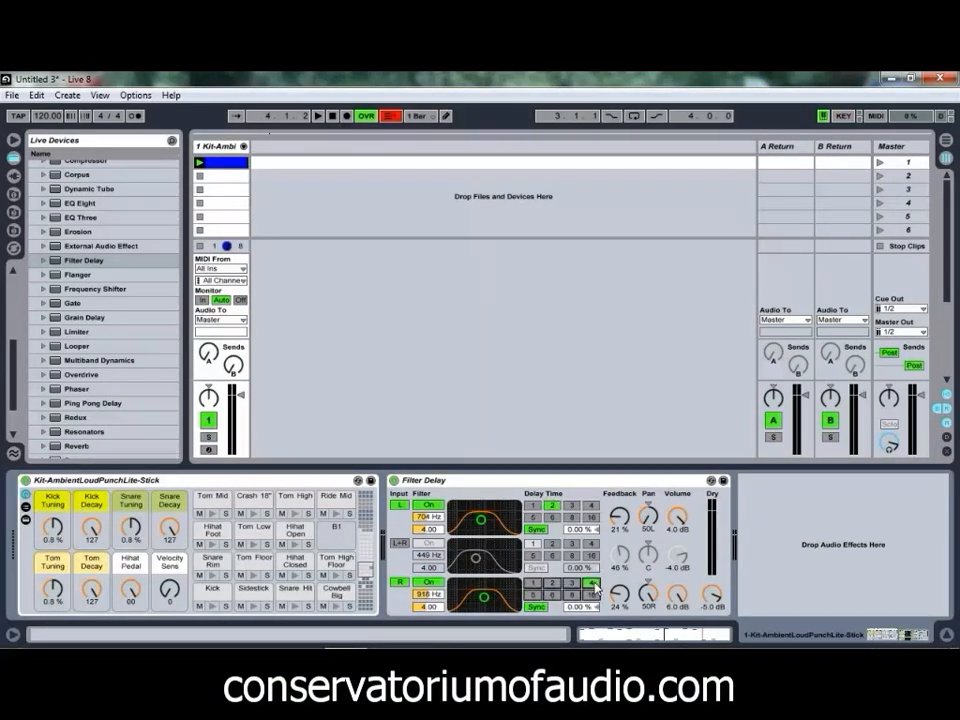
{"action": "left_click_drag", "start_coordinate": [626, 530], "coordinate": [618, 527]}
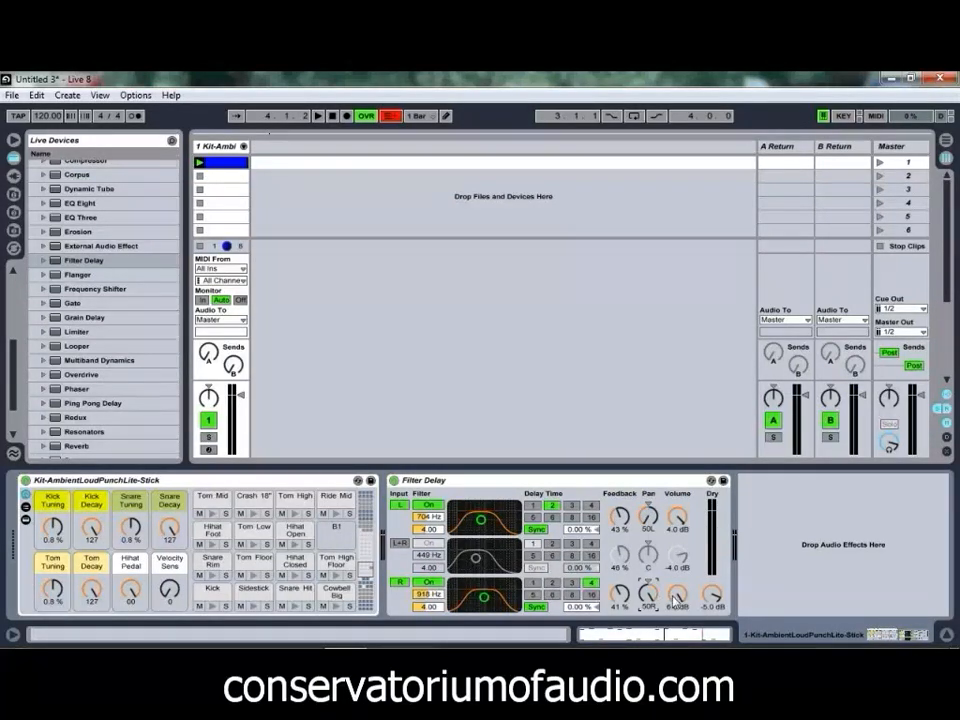
Step: Set Filter Delay's L volume to 0.9 dB, R volume to 1.6 dB and dry level to -5.7 dB
{"action": "left_click_drag", "start_coordinate": [685, 607], "coordinate": [684, 599]}
{"action": "left_click_drag", "start_coordinate": [682, 526], "coordinate": [682, 519]}
{"action": "left_click_drag", "start_coordinate": [715, 602], "coordinate": [715, 600]}
{"action": "left_click_drag", "start_coordinate": [681, 527], "coordinate": [681, 524]}
Step: Raise Filter Delay's filter frequencies to 1.58 kHz for L and 1.47 kHz for R, and play the clip
{"action": "left_click_drag", "start_coordinate": [484, 522], "coordinate": [491, 522]}
{"action": "left_click_drag", "start_coordinate": [485, 598], "coordinate": [491, 600]}
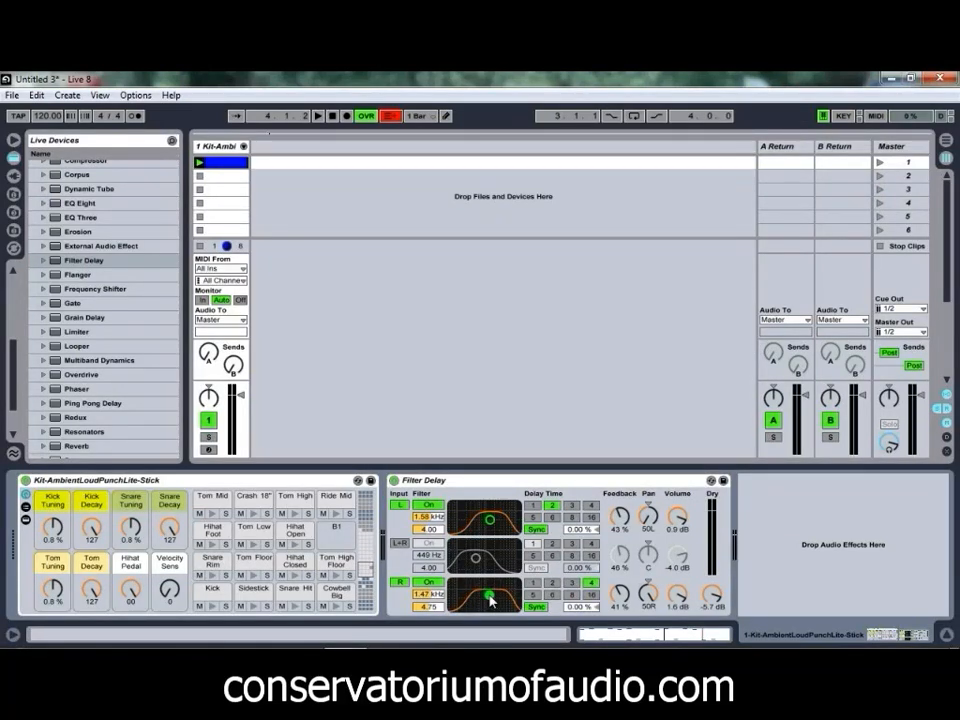
{"action": "key", "text": "space"}
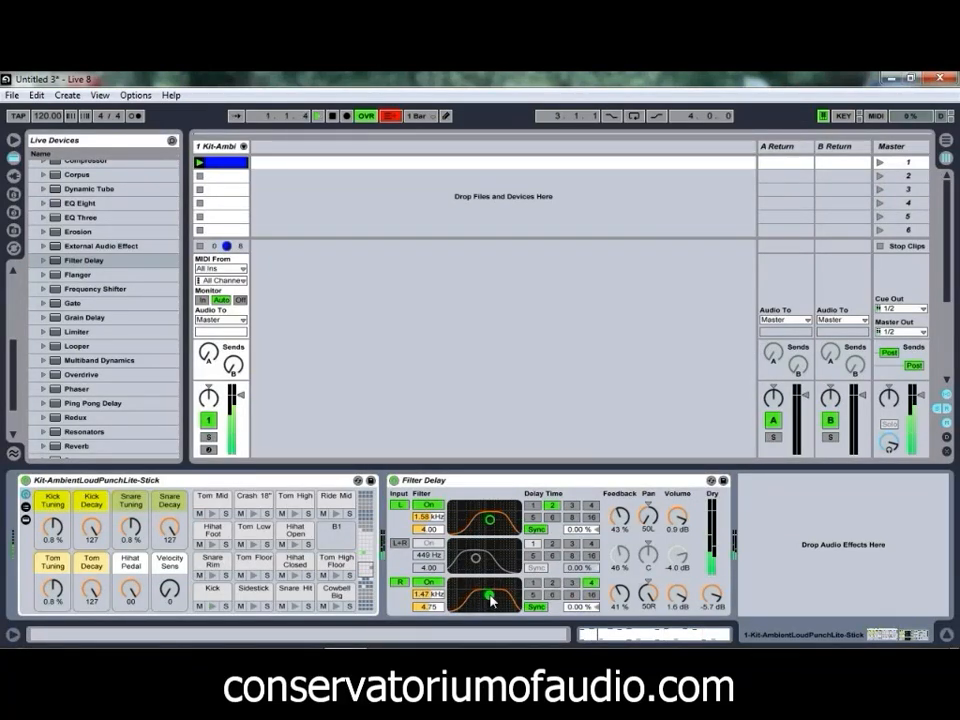
Step: Lower both Filter Delay filters to 436 Hz with widths of 2.00 for L and 1.75 for R, and audition the result
{"action": "left_click_drag", "start_coordinate": [490, 600], "coordinate": [492, 607]}
{"action": "mouse_move", "coordinate": [489, 521]}
{"action": "left_mouse_down"}
{"action": "mouse_move", "coordinate": [493, 529]}
{"action": "mouse_move", "coordinate": [477, 530]}
{"action": "left_mouse_up"}
{"action": "left_click_drag", "start_coordinate": [491, 604], "coordinate": [476, 608]}
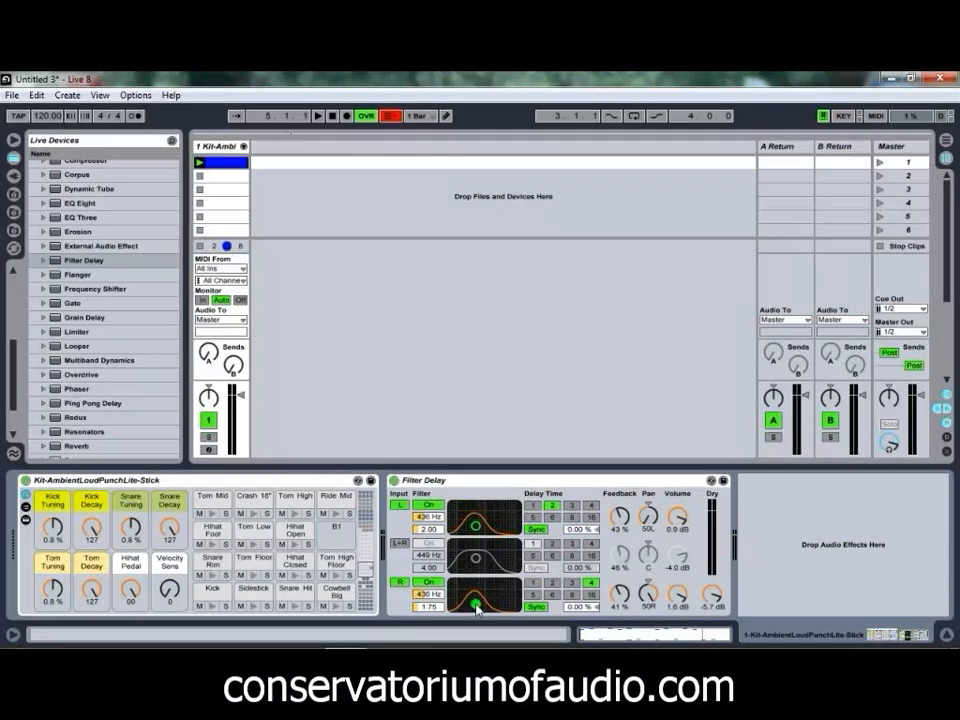
{"action": "key", "text": "space"}
Step: Delete Filter Delay from the drum track
{"action": "left_click", "coordinate": [520, 482]}
{"action": "right_click", "coordinate": [520, 481]}
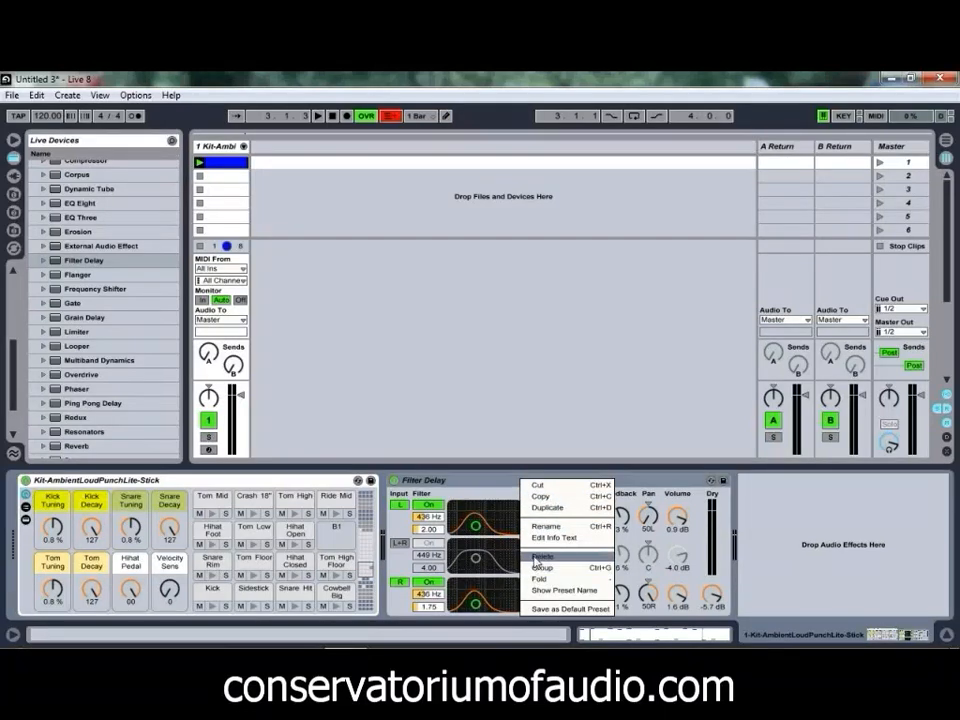
{"action": "left_click", "coordinate": [537, 556]}
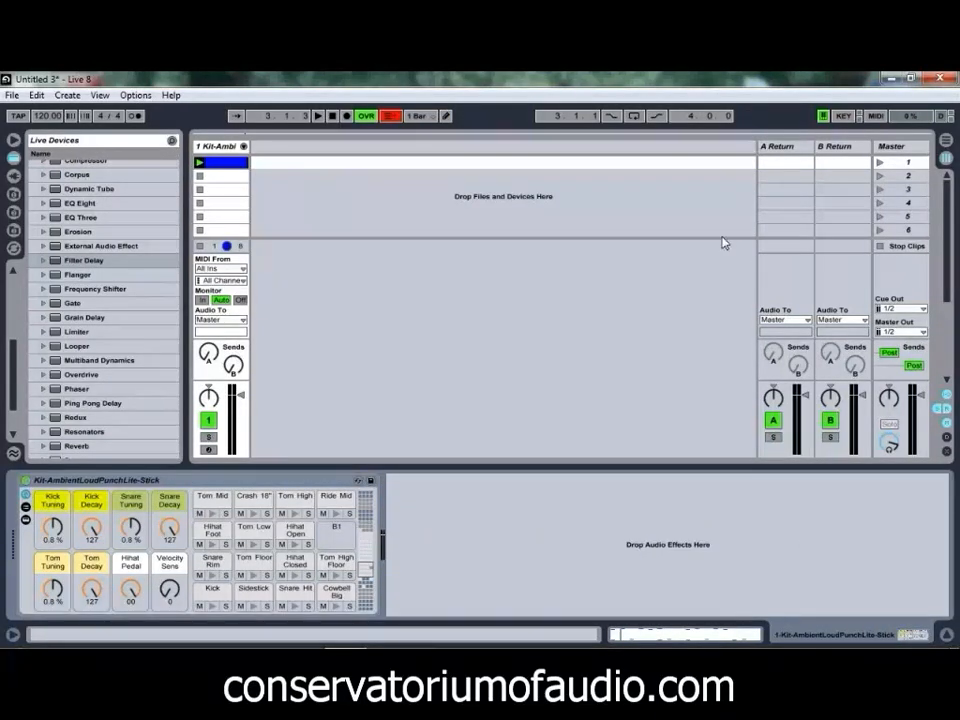
Step: Select the A return track, raise the drum track's send A and start playback
{"action": "left_click", "coordinate": [778, 149]}
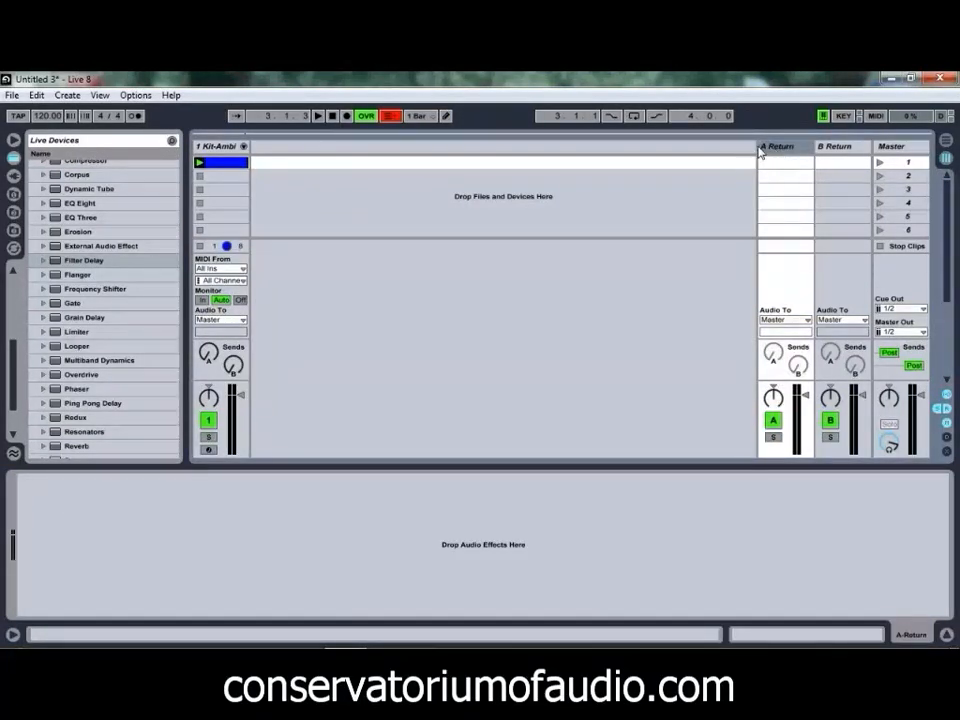
{"action": "left_click_drag", "start_coordinate": [207, 366], "coordinate": [207, 358]}
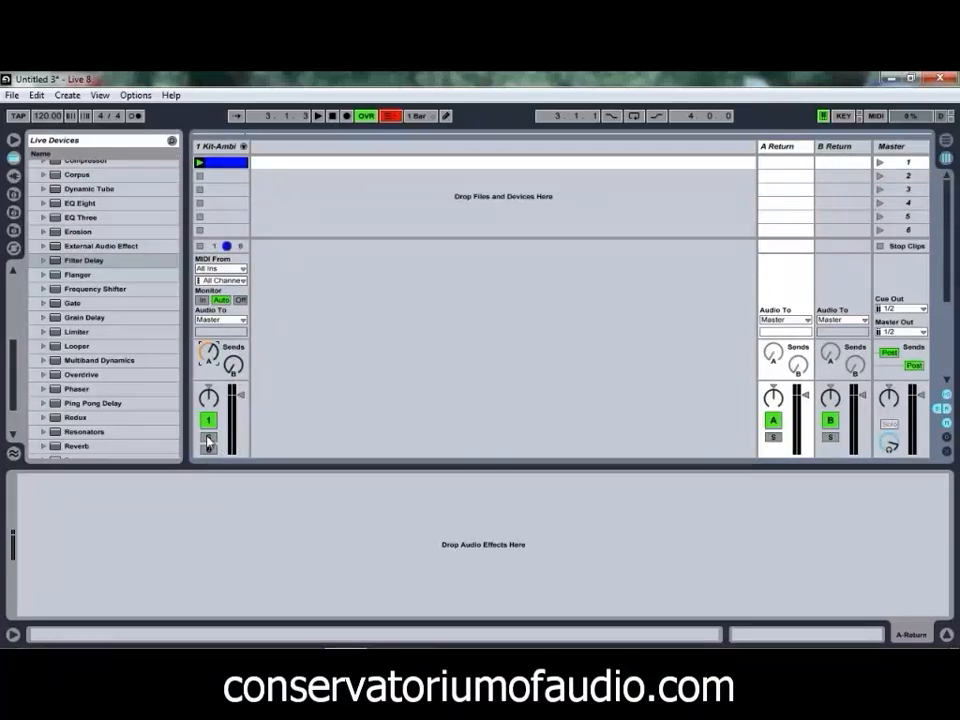
{"action": "key", "text": "space"}
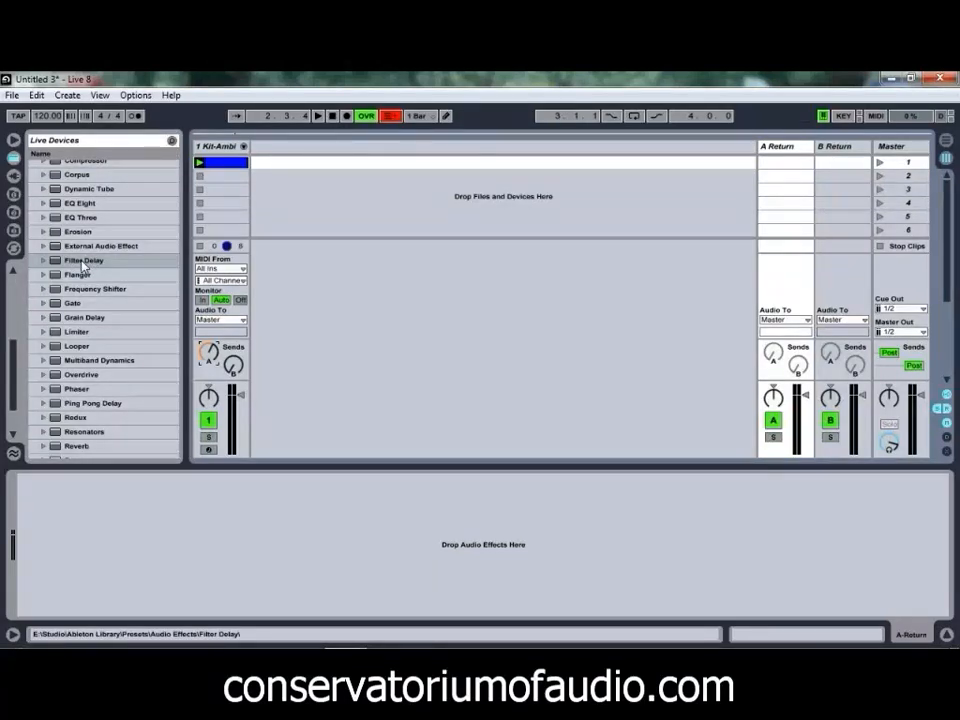
Step: Load EQ Eight, Ping Pong Delay and Compressor in that order onto return track A, and set the delay's dry/wet to 100 %
{"action": "left_click_drag", "start_coordinate": [68, 205], "coordinate": [773, 152]}
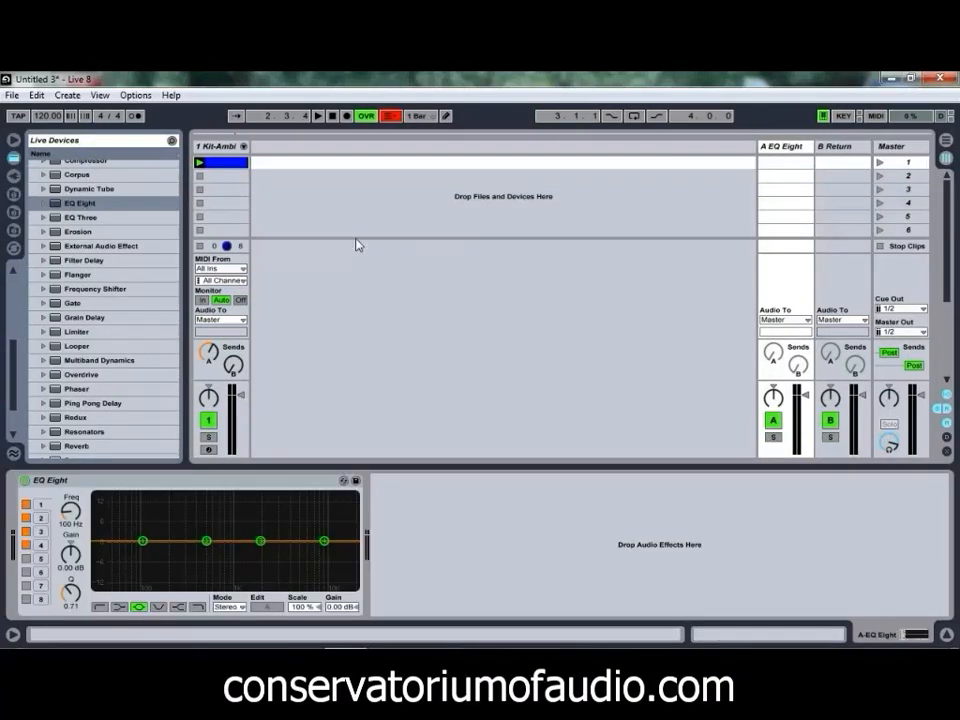
{"action": "scroll", "coordinate": [135, 315], "scroll_direction": "down", "scroll_amount": 2}
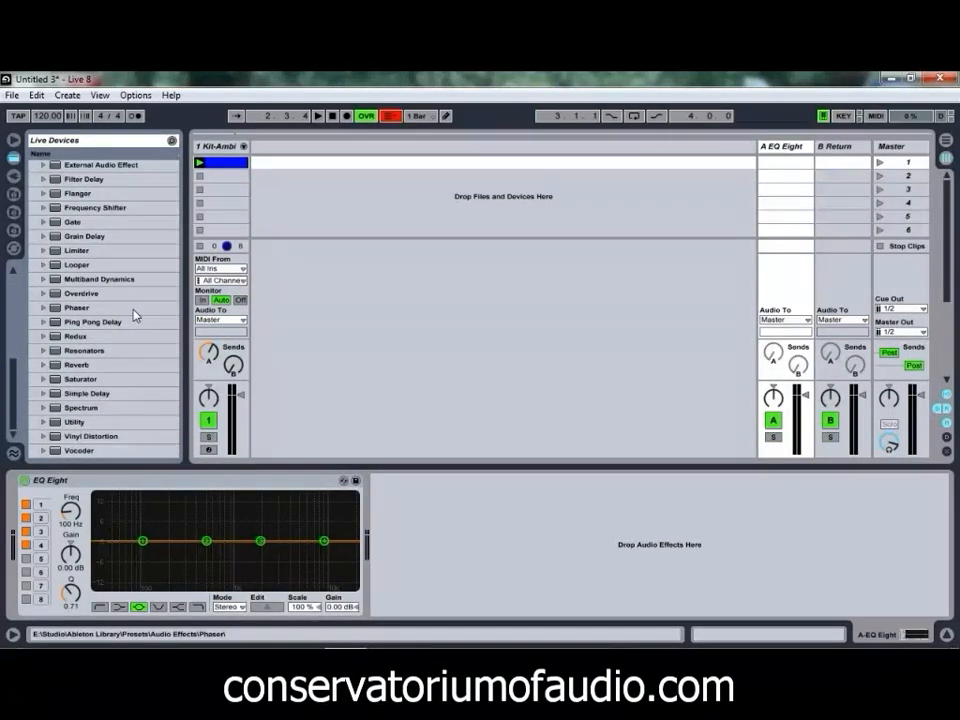
{"action": "left_click_drag", "start_coordinate": [92, 322], "coordinate": [467, 564]}
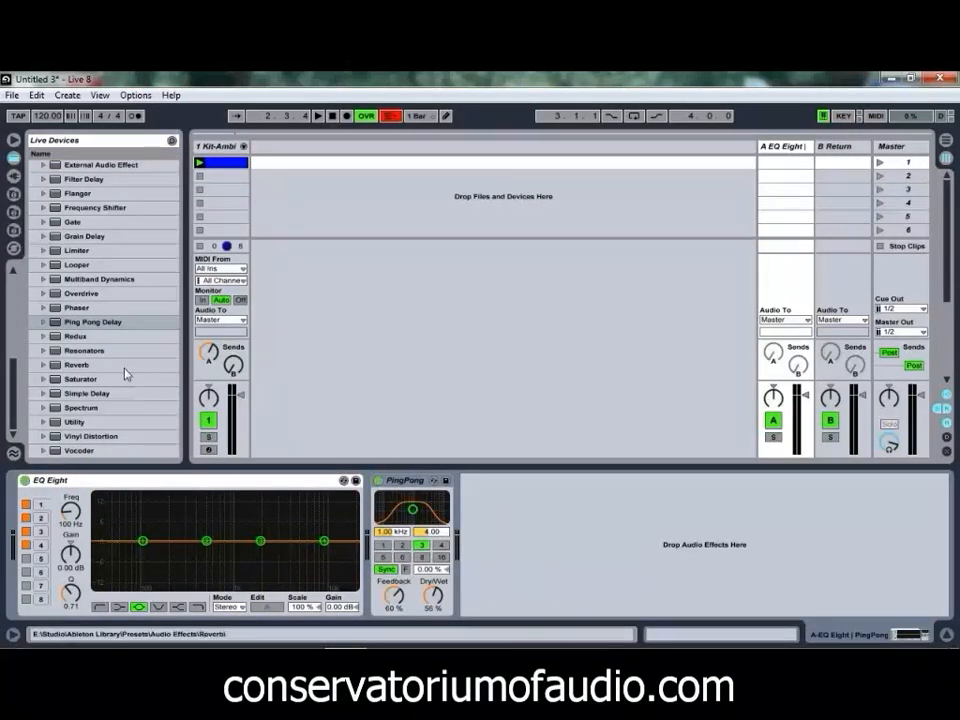
{"action": "scroll", "coordinate": [122, 343], "scroll_direction": "up", "scroll_amount": 5}
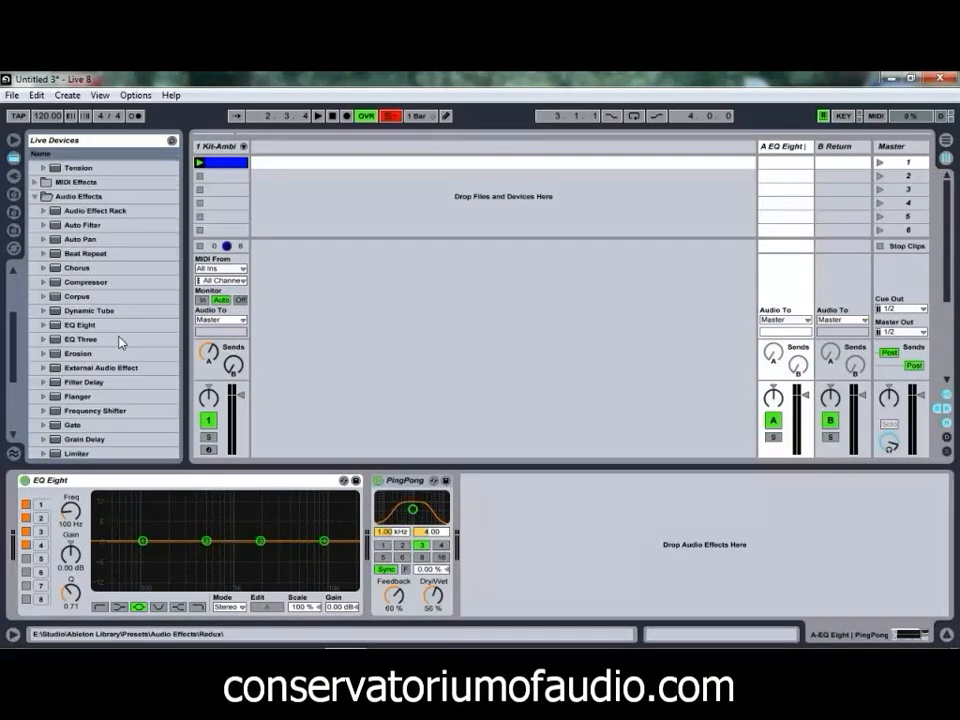
{"action": "left_click_drag", "start_coordinate": [57, 282], "coordinate": [529, 596]}
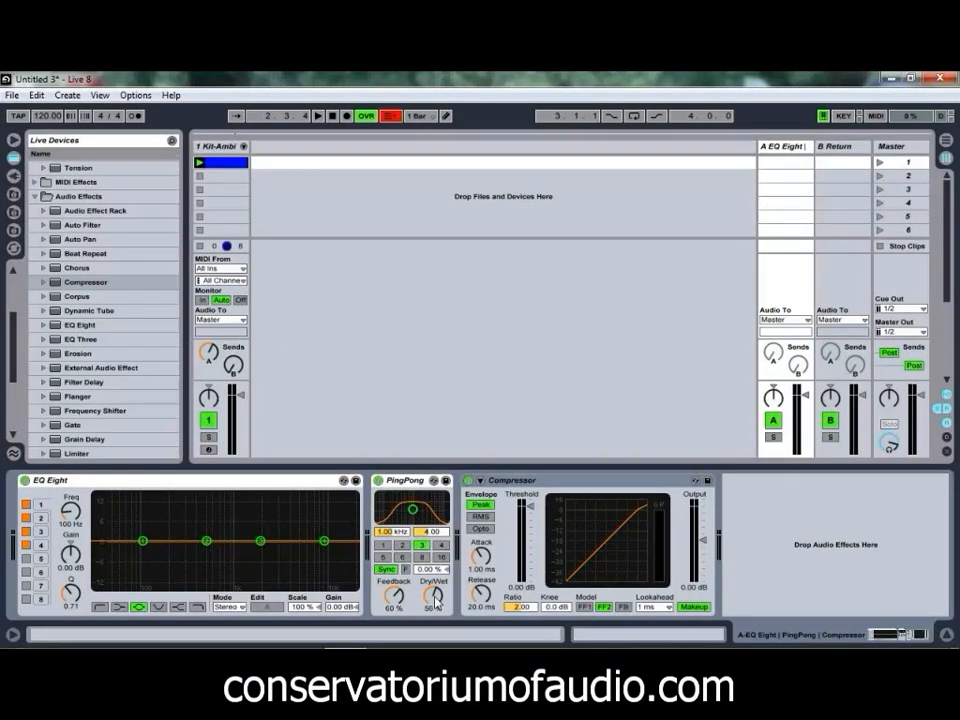
{"action": "left_click_drag", "start_coordinate": [435, 601], "coordinate": [432, 598]}
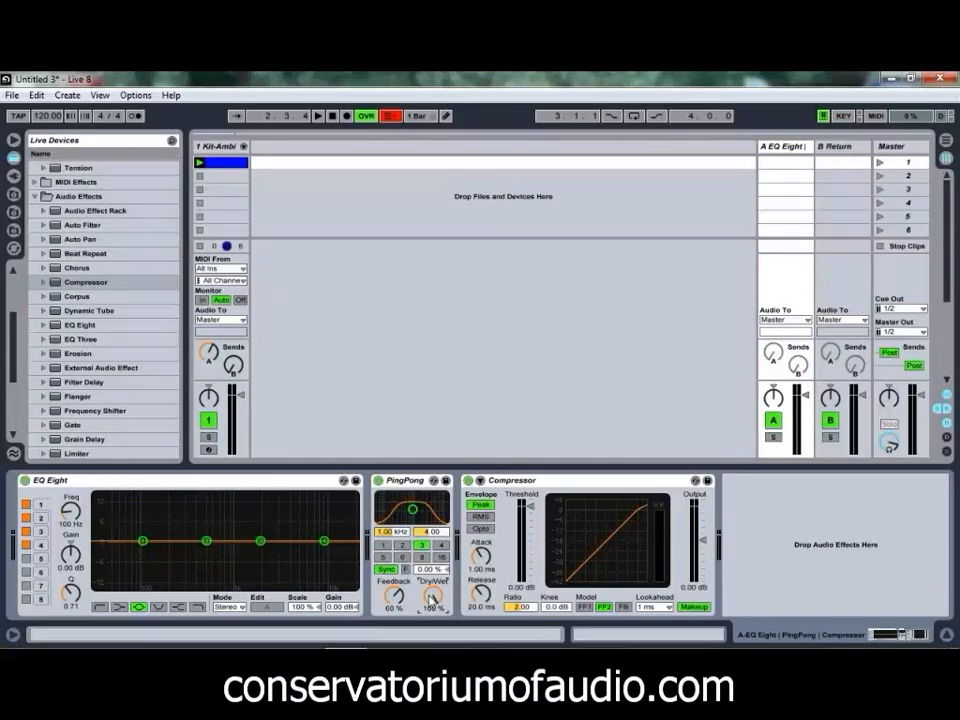